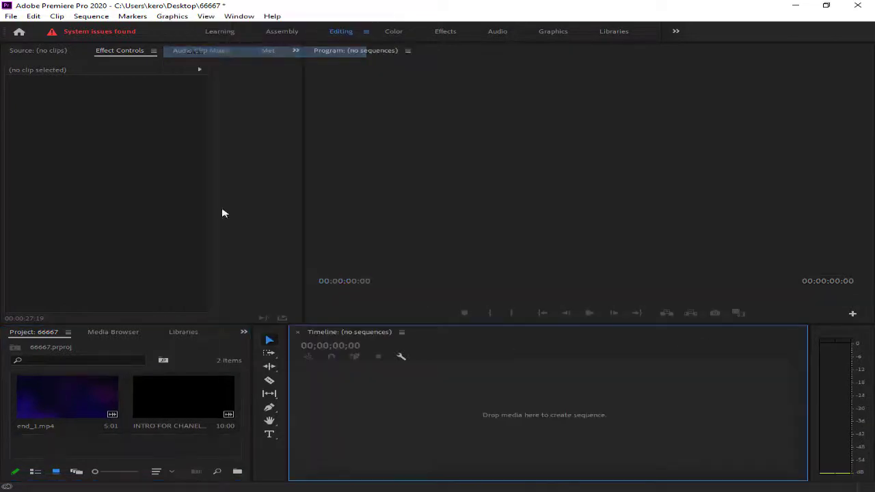
double_click(171, 445)
scroll(286, 203, "down", 2)
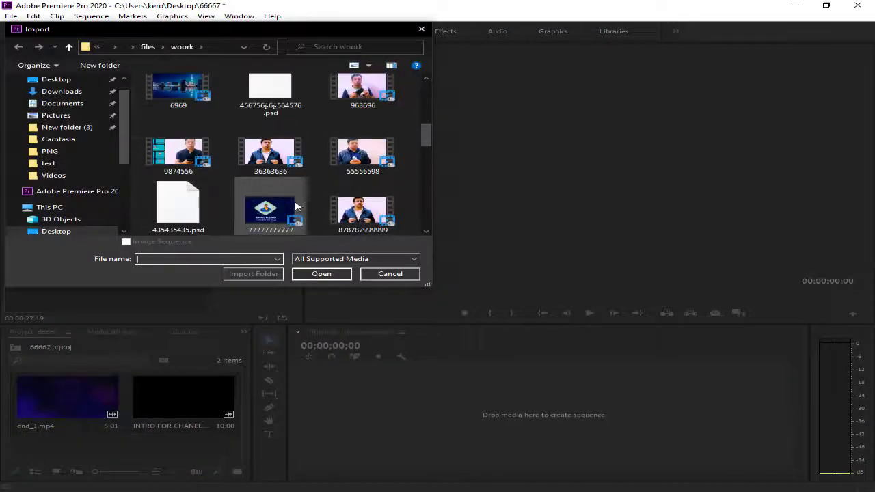
left_click(54, 176)
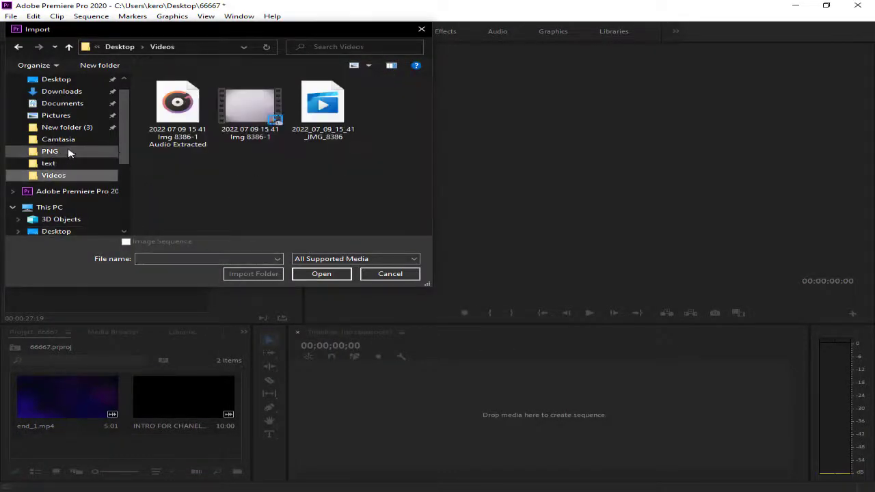
double_click(250, 112)
left_click_drag(349, 427, 464, 429)
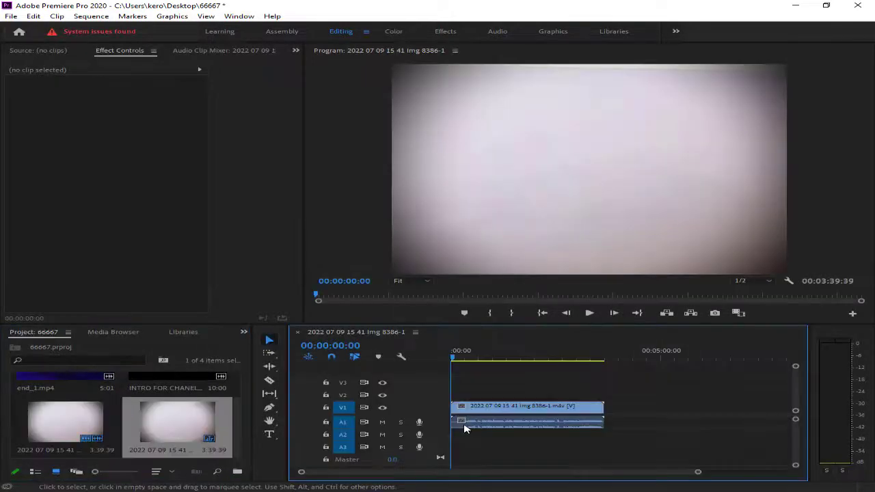
- Split the clip with the Razor tool at about 00:02:40:22, where the usable take begins
left_click(556, 358)
key("space")
left_click_drag(698, 472, 612, 485)
key("c")
left_click(653, 410)
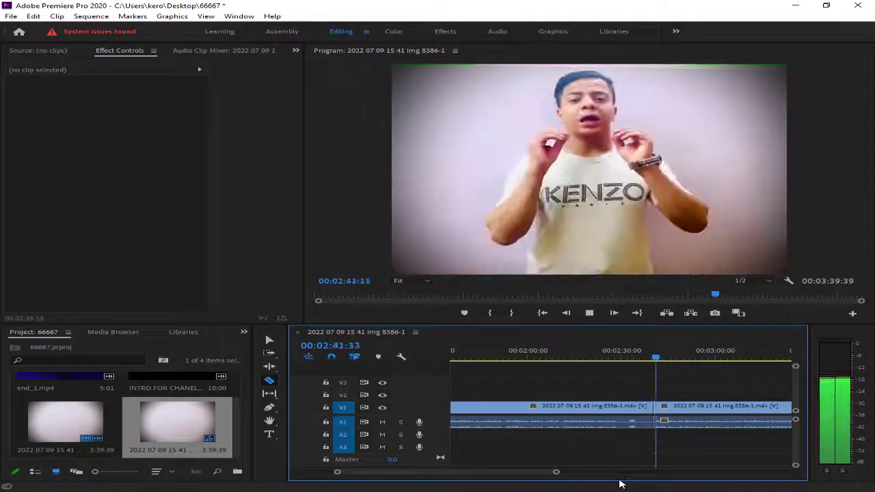
key("space")
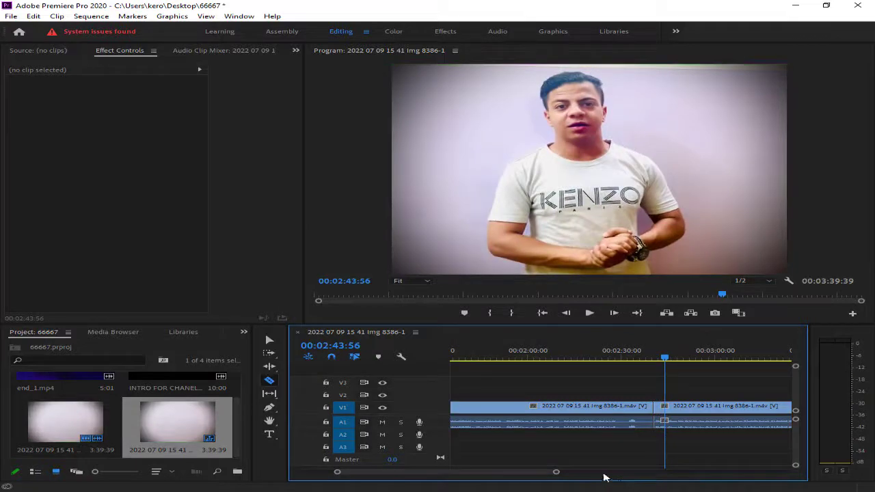
- Ripple delete the long segment before the cut and play the remaining footage from the start
left_click(595, 407)
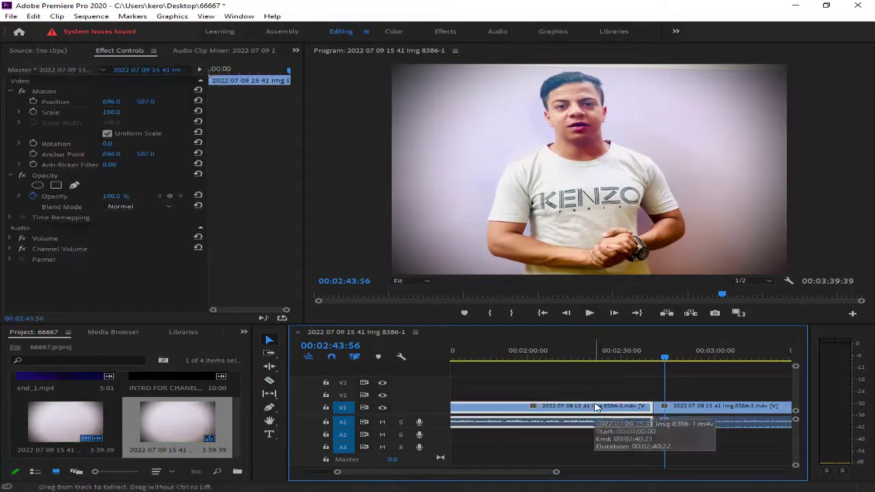
key("shift+Delete")
key("Home")
key("space")
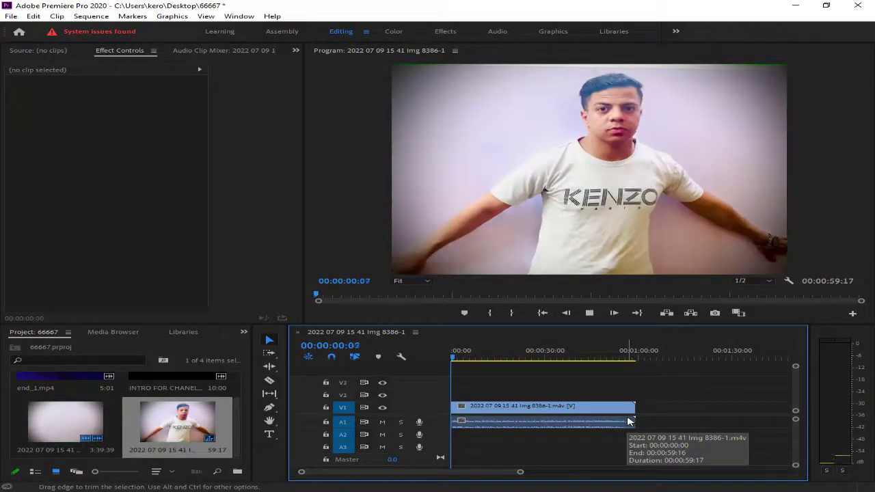
key("space")
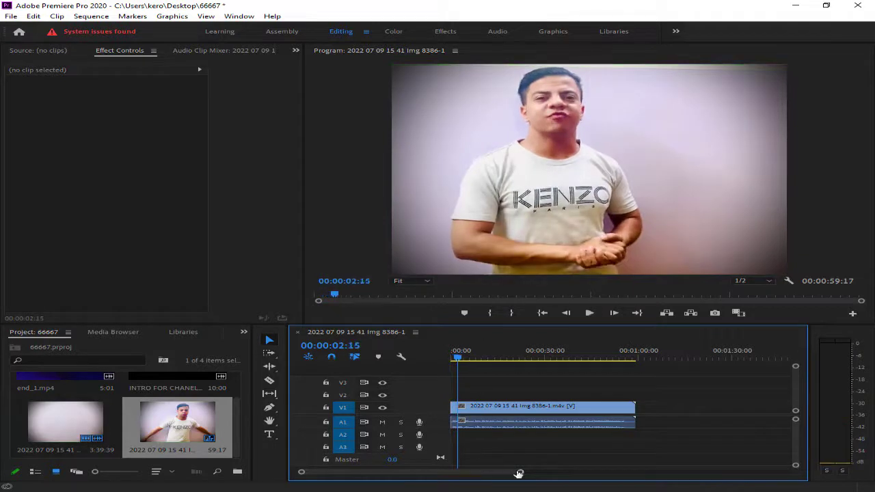
- Cut off about the first 40 frames of the clip and close the gap at the start of the sequence
left_click_drag(520, 471, 457, 478)
key("c")
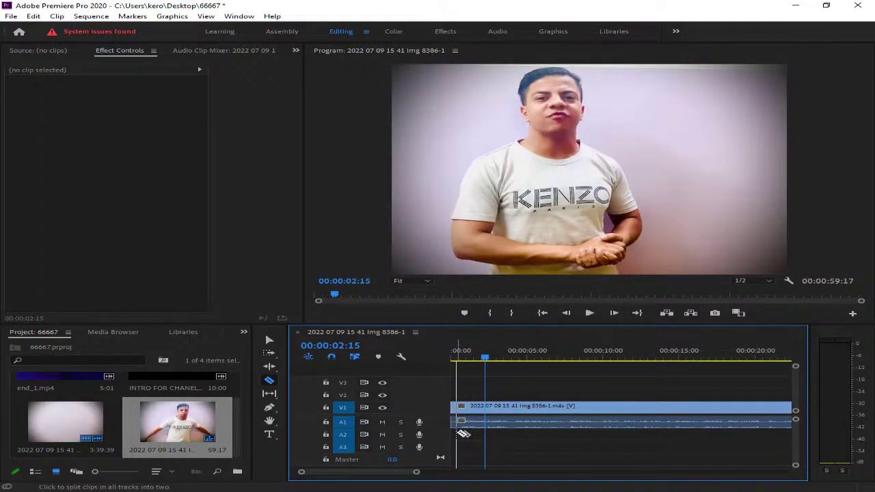
key("v")
left_click(472, 421)
left_click(492, 451)
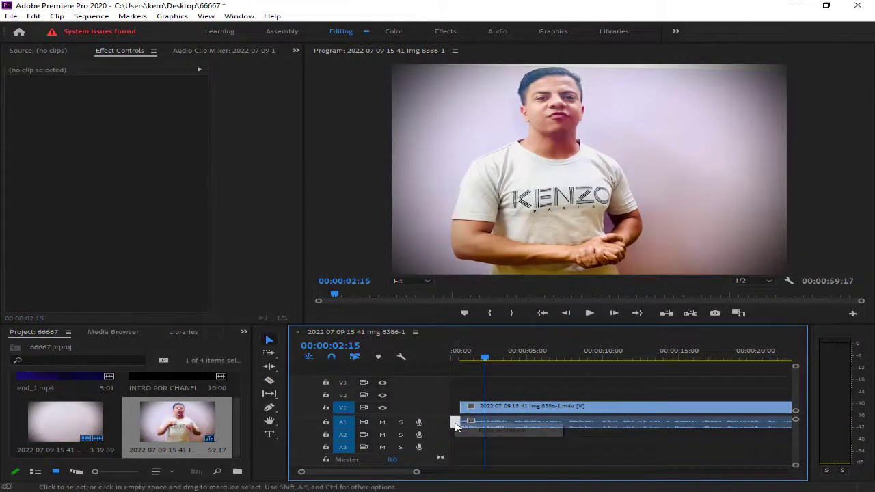
key("Home")
key("space")
- Set the sequence frame size to 1920 × 1080 and enlarge the clip to a scale of about 137.6 to fill it
left_click(455, 187)
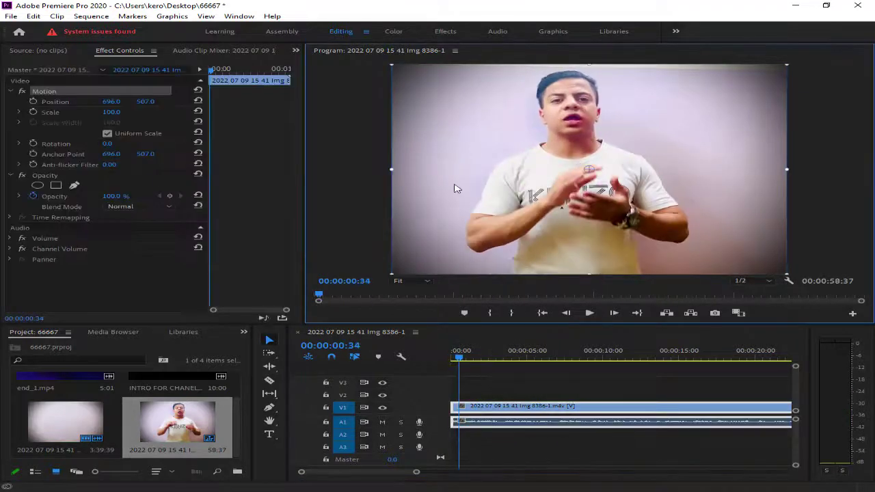
left_click(87, 16)
left_click(109, 27)
double_click(351, 124)
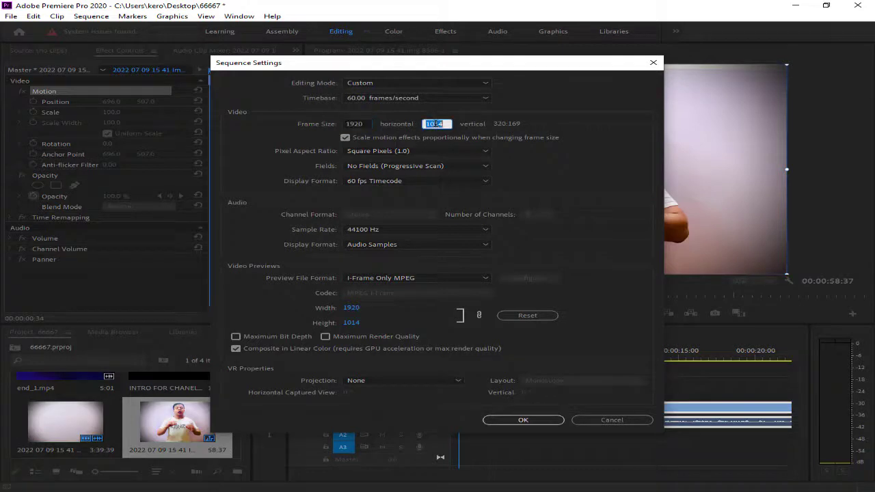
left_click(523, 420)
left_click(506, 263)
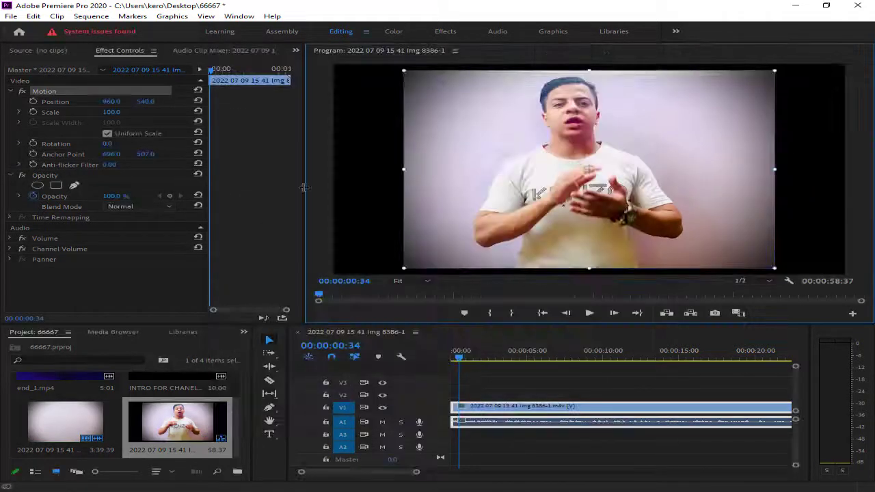
left_click_drag(398, 168, 317, 167)
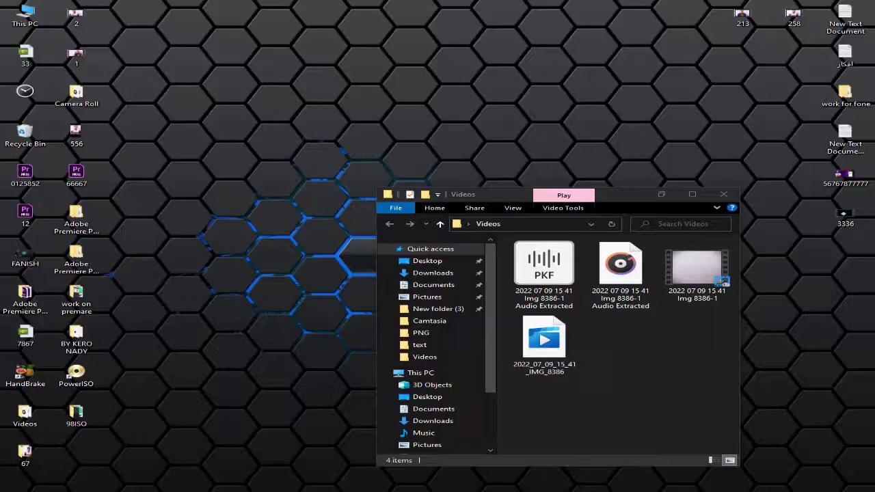
- Switch to the Windows display settings and check the display resolution options
right_click(335, 294)
left_click(395, 415)
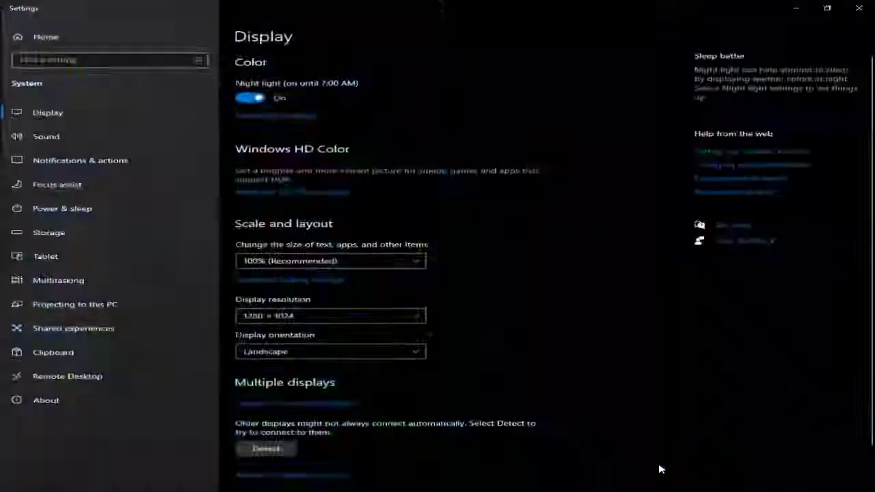
left_click(308, 315)
scroll(303, 313, "up", 2)
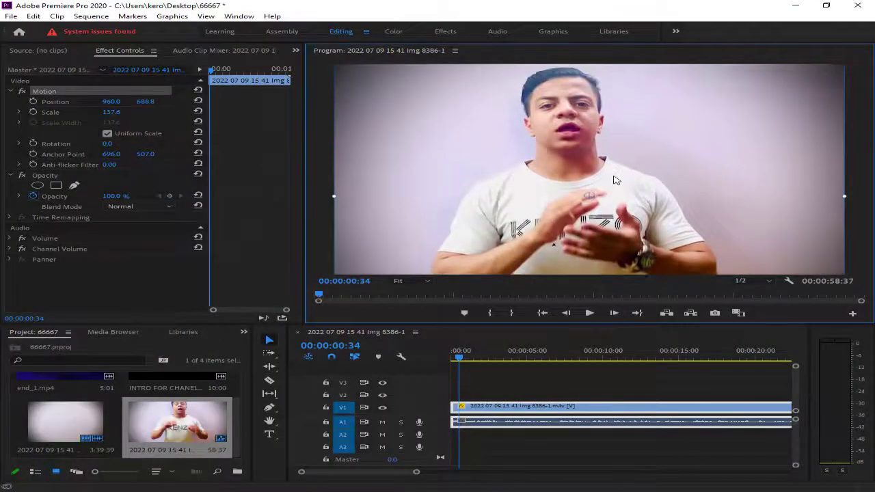
- Reposition the clip to about 954.9, 693.9 and scale it to about 139.1 so it covers the frame
mouse_move(614, 179)
left_mouse_down()
mouse_move(601, 182)
mouse_move(600, 173)
left_mouse_up()
key("space")
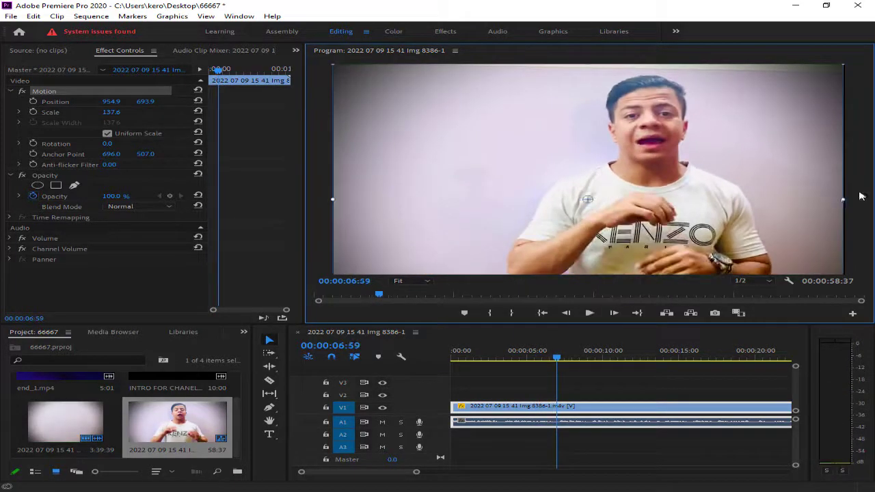
left_click_drag(838, 201, 841, 201)
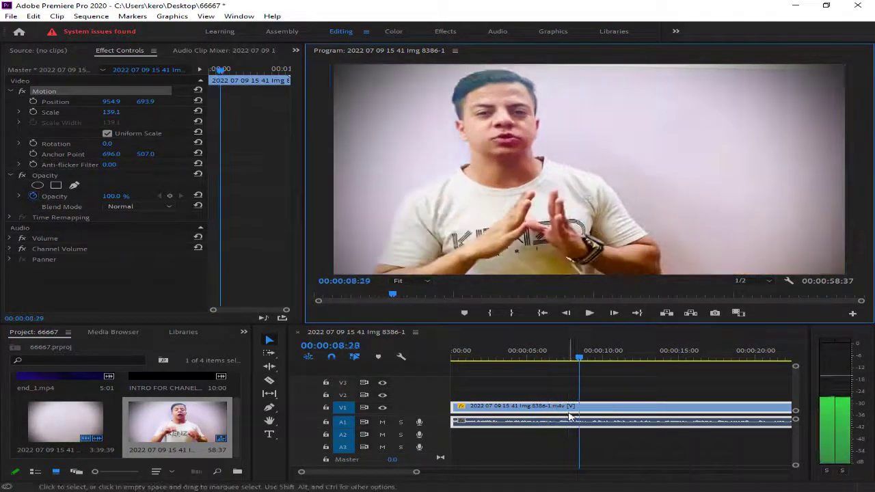
- Raise the clip's audio gain by 5 dB and play the footage up to about 00:00:36:52
key("g")
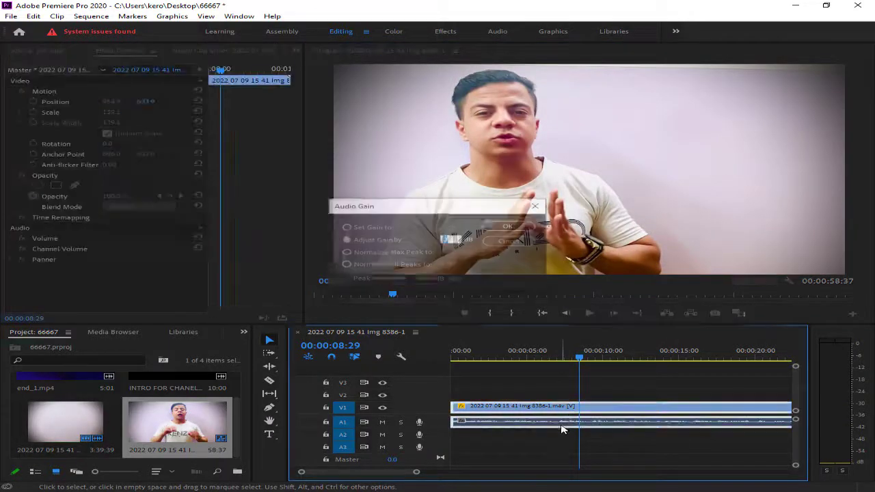
key("Return")
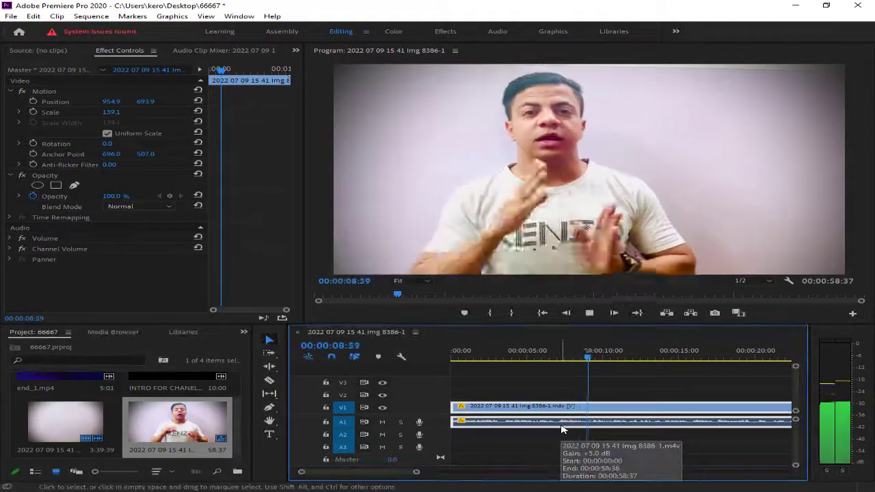
left_click(567, 464)
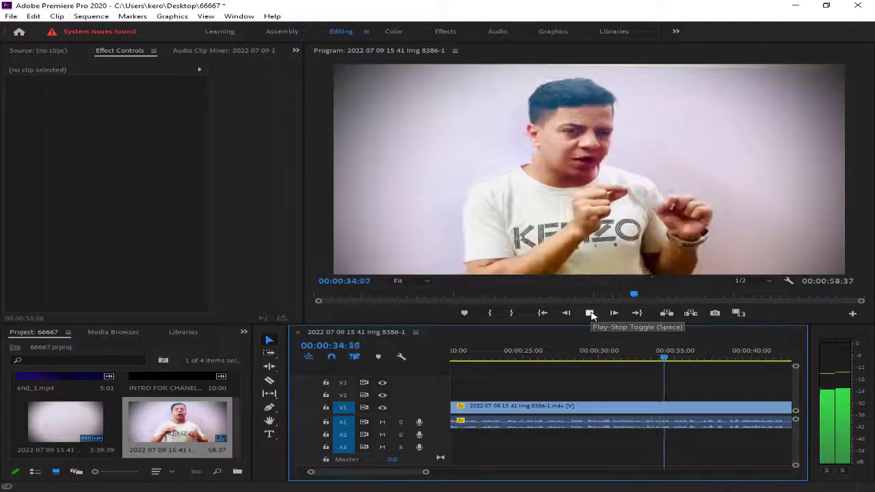
left_click(591, 313)
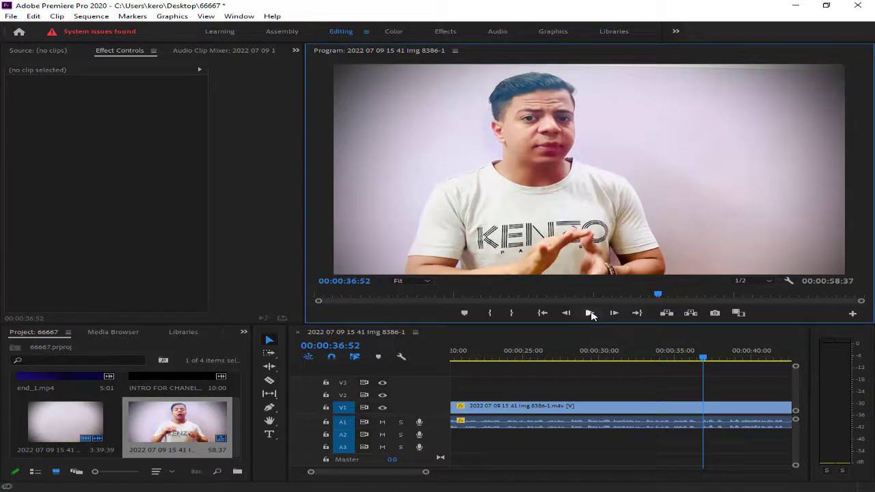
- Switch to 3uTools, export the first Camera Roll video of the iPhone to the Desktop, and close 3uTools
key("alt+Tab")
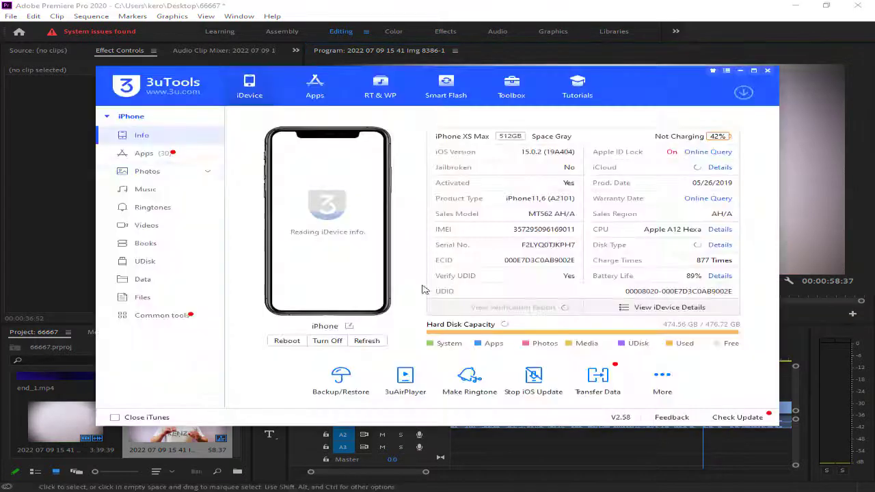
left_click(147, 171)
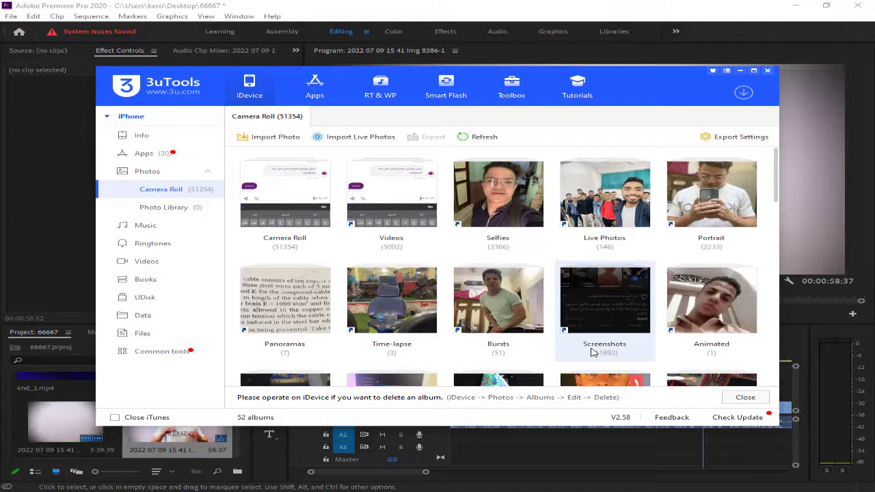
double_click(280, 197)
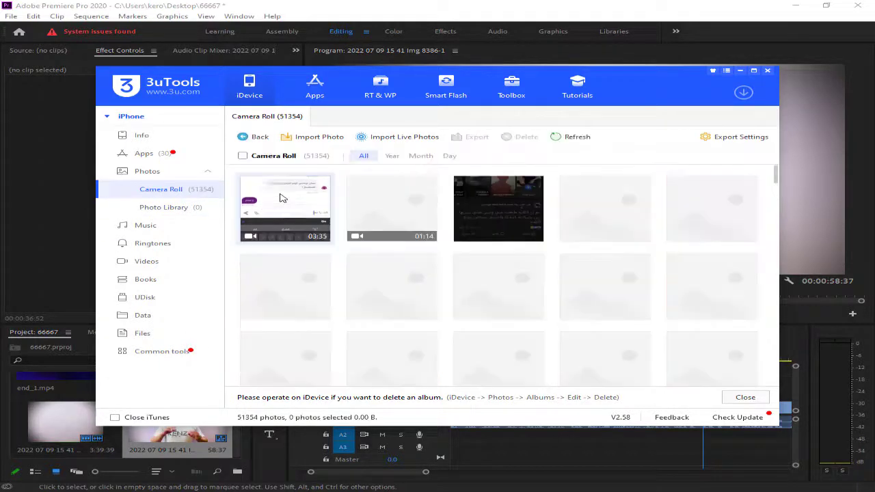
left_click(285, 205)
left_click(464, 137)
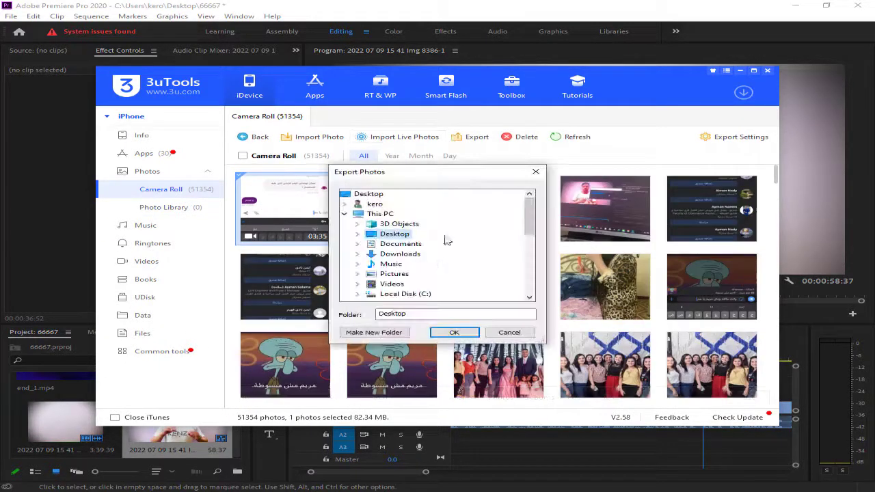
left_click(453, 333)
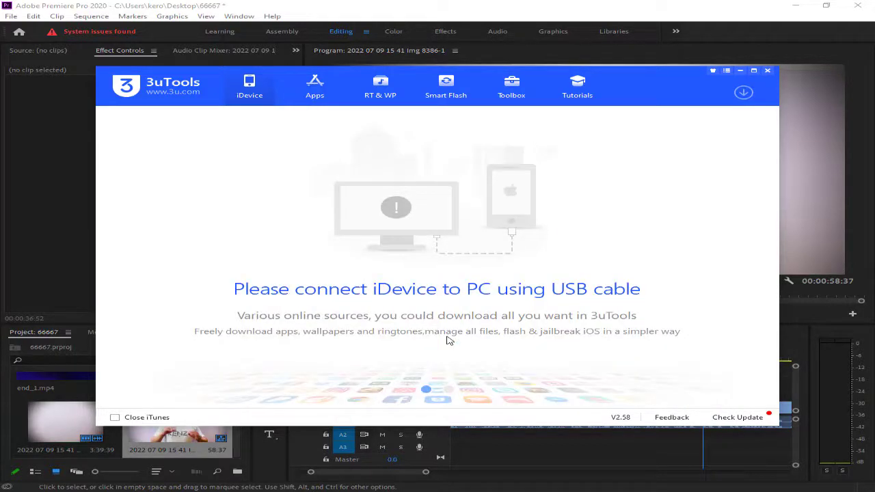
left_click(769, 71)
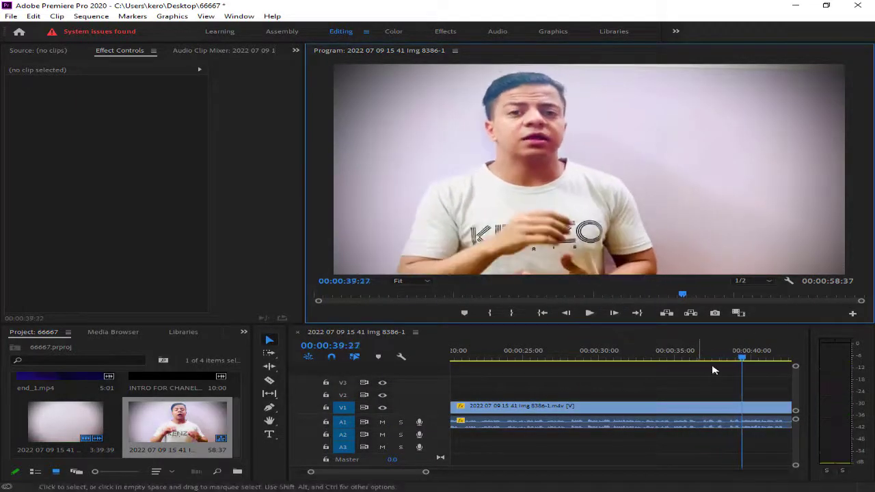
- Split the clip at 00:00:36:51, where the speech pauses
left_click(685, 352)
left_click_drag(426, 472, 374, 473)
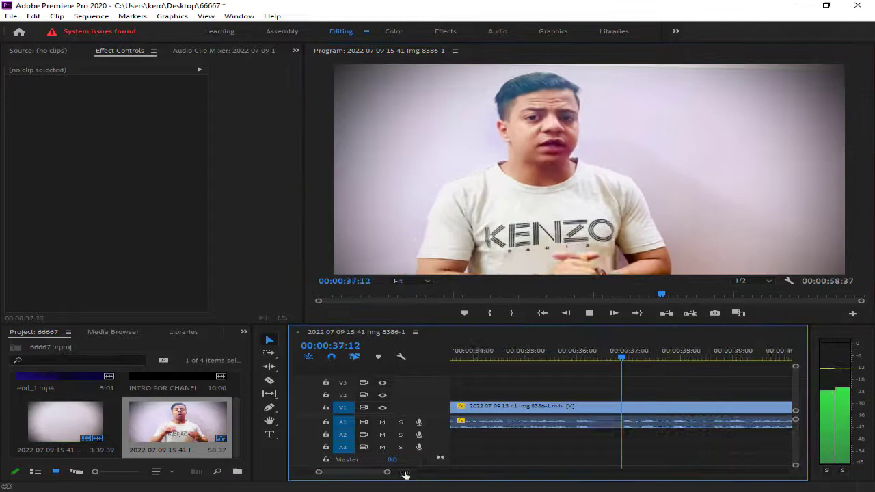
left_click(547, 363)
key("c")
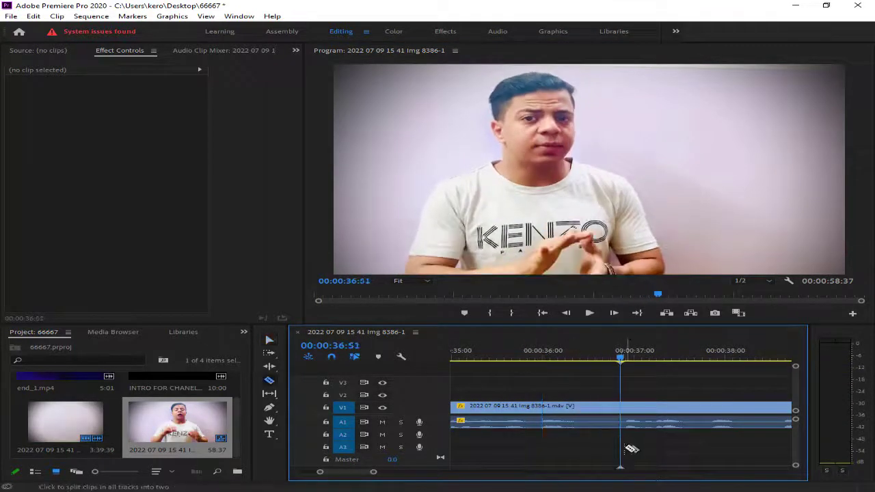
left_click(621, 411)
- Cut out the unwanted section of nearly two seconds following 00:00:36:51 and close the gap with Ripple Delete
key("space")
key("space")
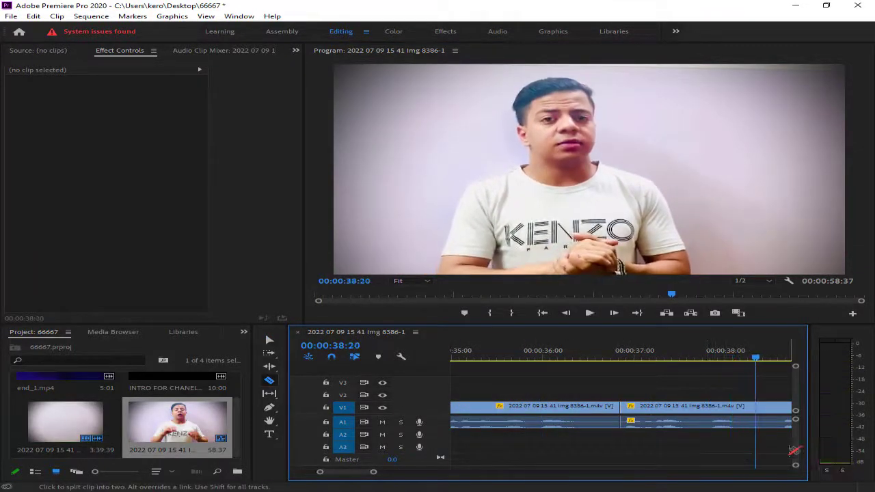
key("v")
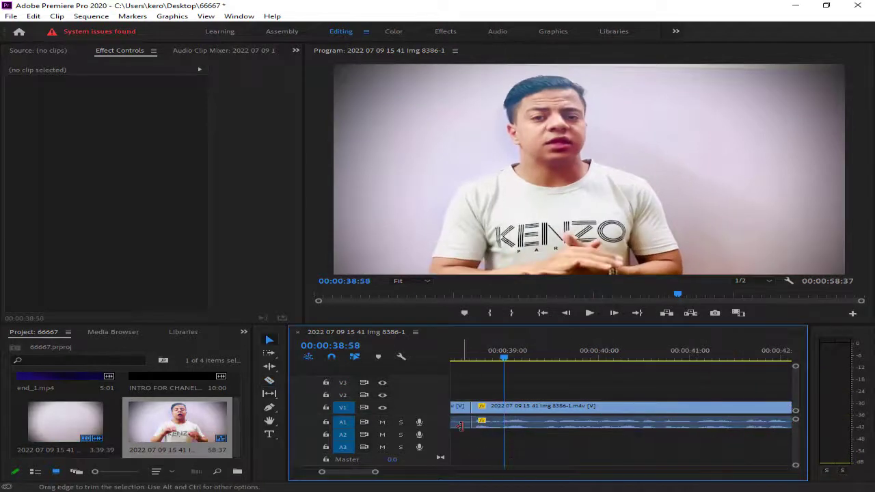
left_click_drag(458, 421, 460, 410)
key("space")
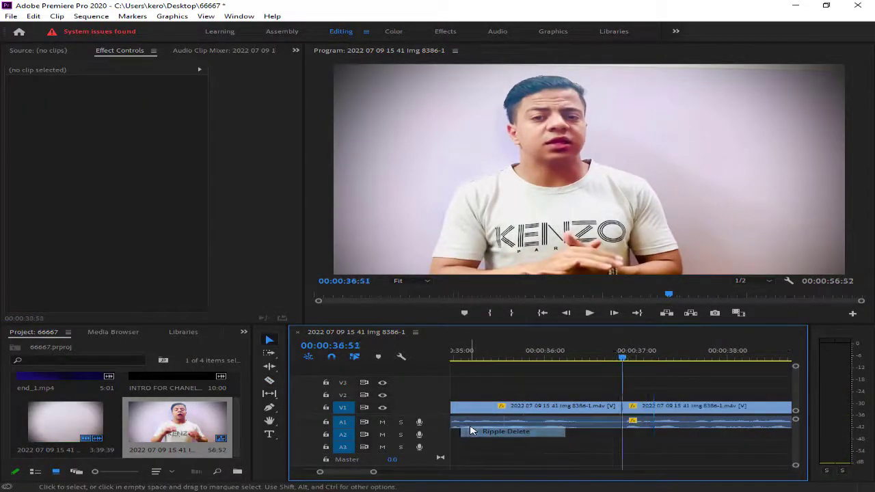
- Split all tracks around the short unwanted section just after 00:00:40, remove that section and ripple delete the gap
left_click_drag(374, 472, 425, 480)
key("space")
left_click(592, 352)
key("space")
key("space")
key("c")
left_click(587, 437, "shift")
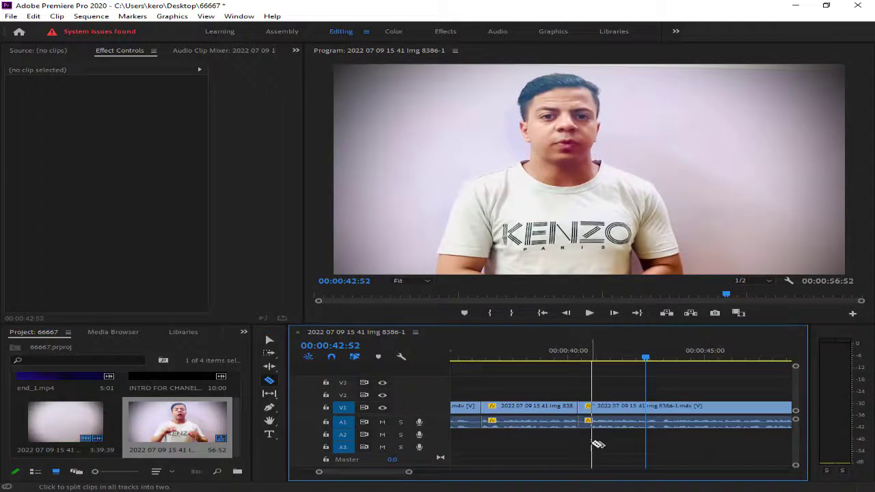
key("v")
left_click(582, 420)
left_click(594, 434)
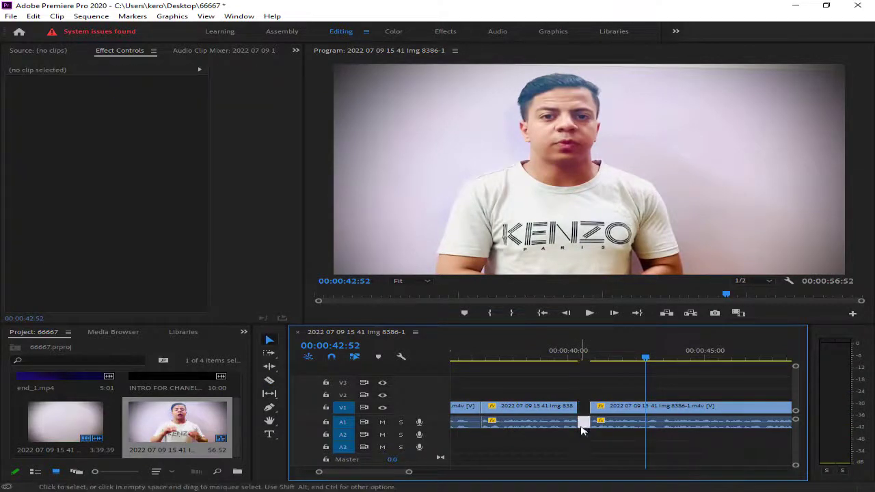
- Play the sequence to its closing part, remove the leftover end section after about 00:00:53, and save the project
key("Up")
key("space")
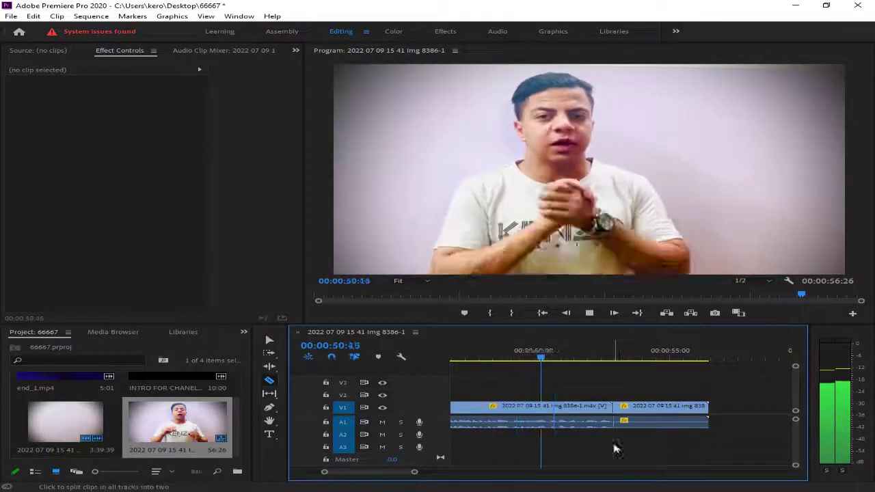
key("c")
key("space")
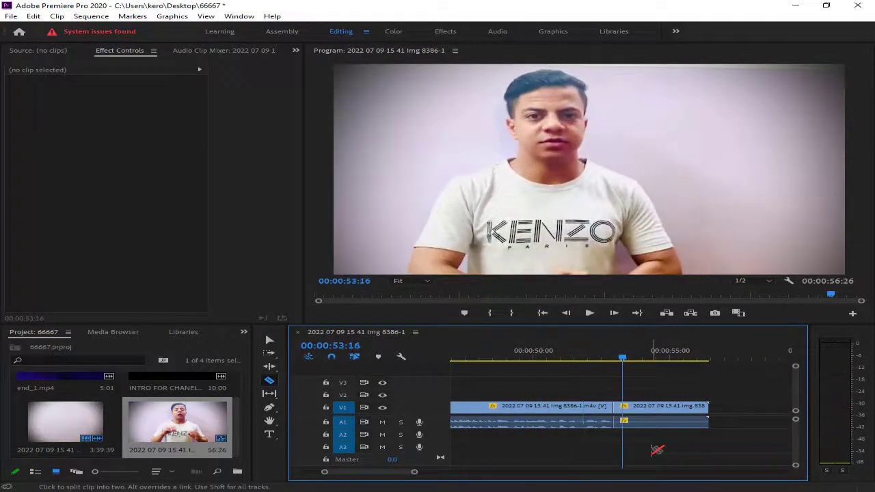
key("v")
left_click(695, 428)
key("Delete")
key("ctrl+s")
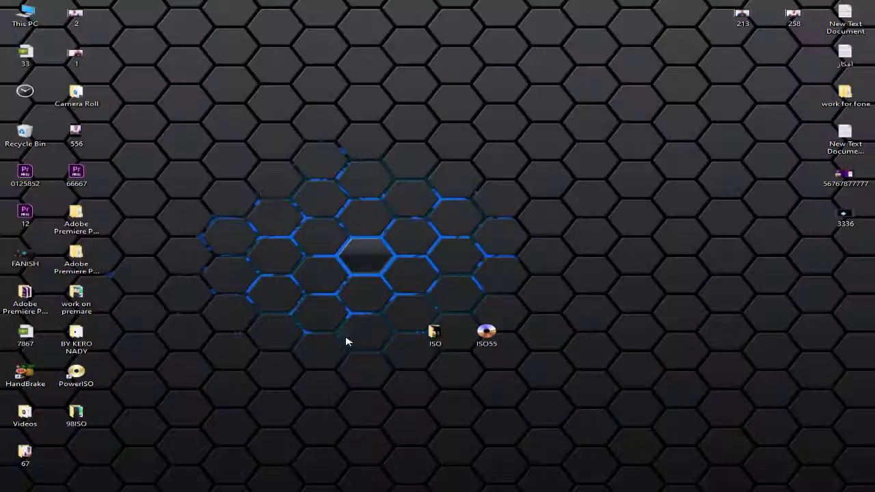
- On the Windows desktop, refresh the icons and permanently empty the Recycle Bin
right_click(150, 151)
left_click(196, 179)
right_click(25, 134)
left_click(61, 161)
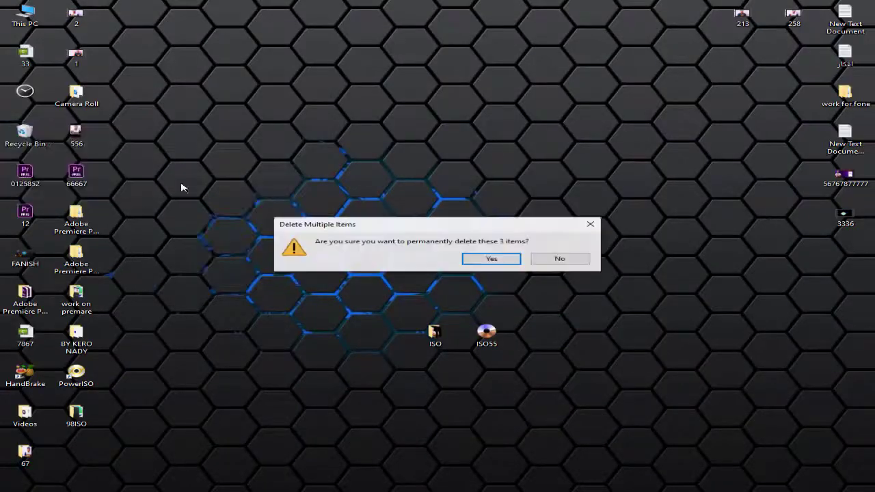
key("Return")
- Move the desktop items ISO and ISO55 into the Recycle Bin and permanently empty it
left_click_drag(379, 320, 177, 205)
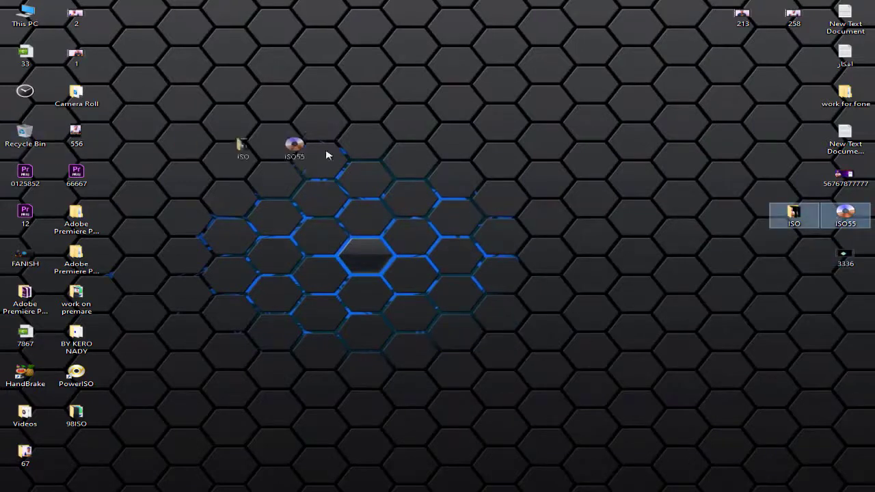
left_click_drag(326, 155, 30, 137)
right_click(200, 135)
right_click(21, 138)
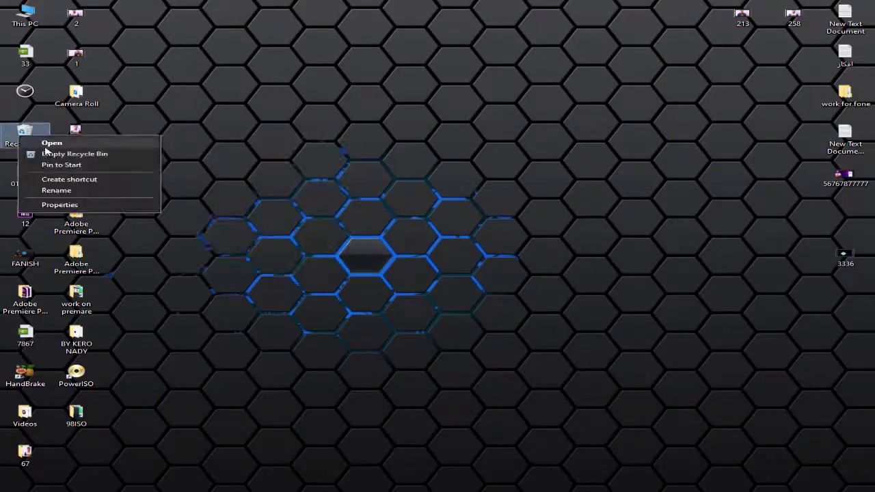
left_click(55, 153)
key("Return")
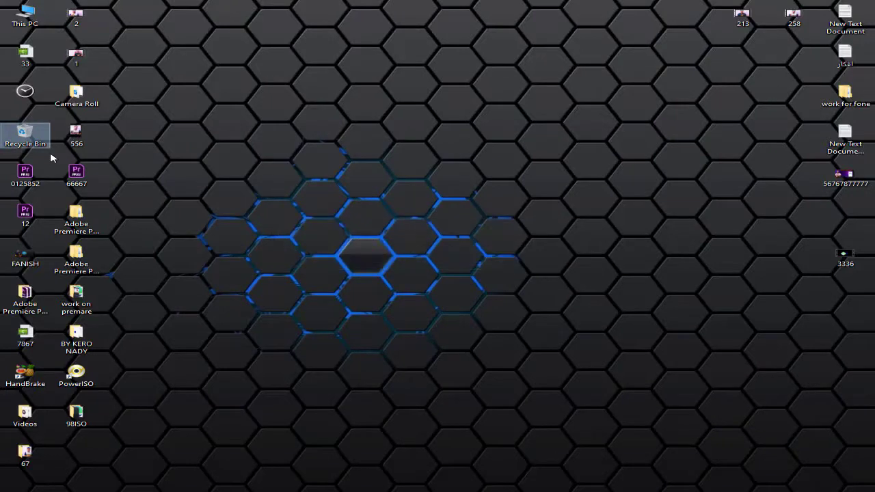
- Delete the 98ISO item from the desktop and empty the Recycle Bin
left_click(76, 413)
key("Delete")
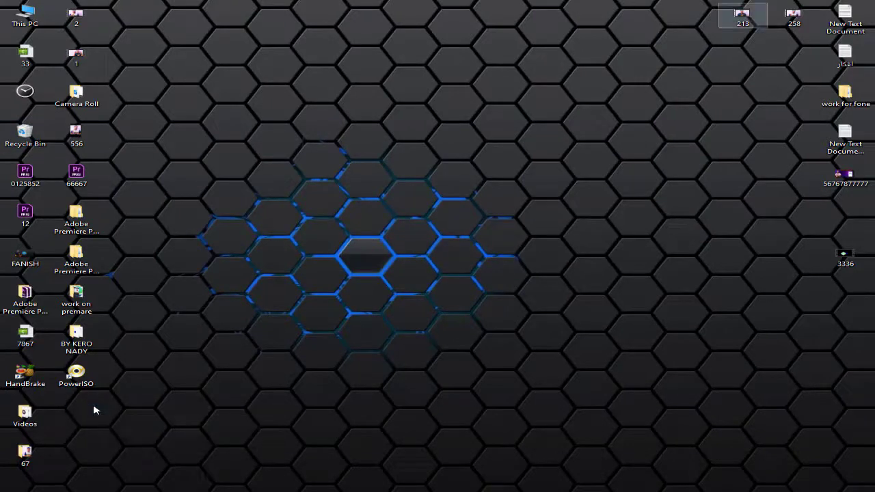
right_click(22, 137)
left_click(24, 135)
right_click(22, 129)
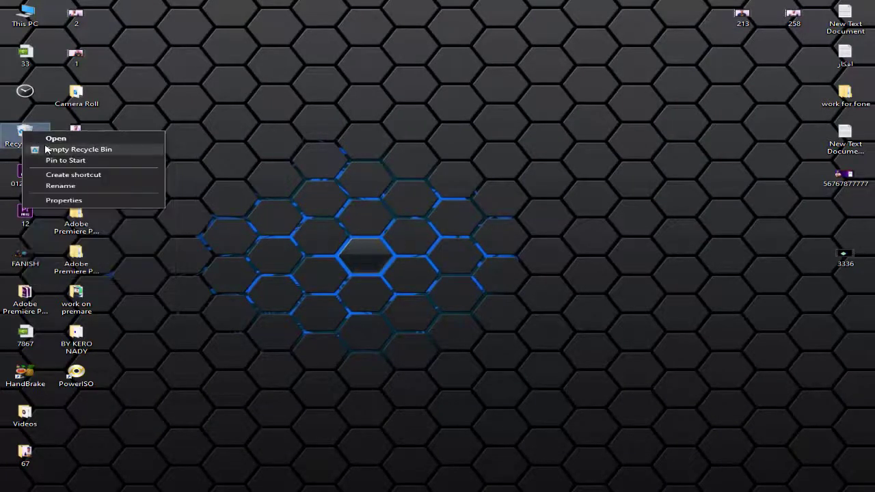